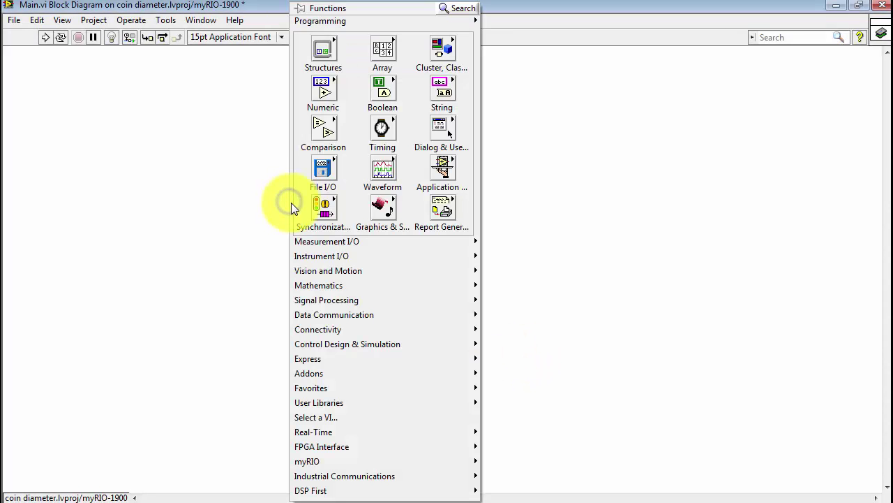
Step: Pin the Vision palette and drag a Vision Acquisition express VI from Vision Express onto the block diagram
mouse_move(370, 273)
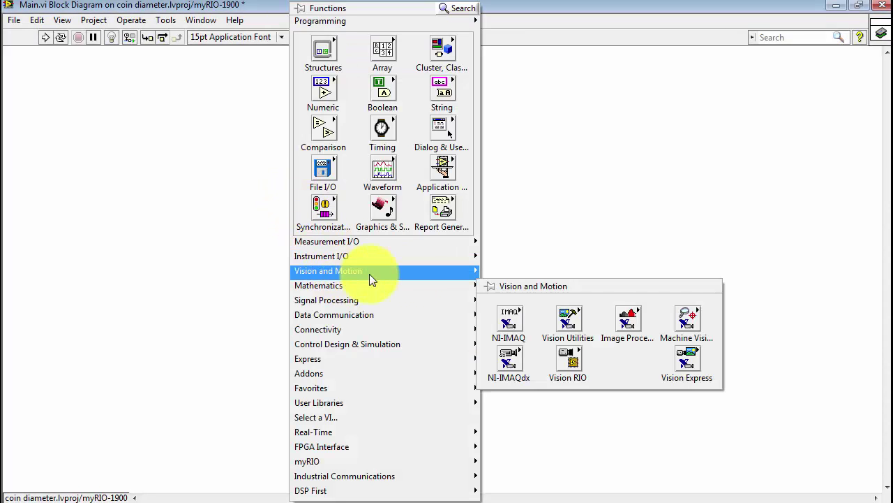
left_click(488, 286)
left_click_drag(498, 279, 77, 335)
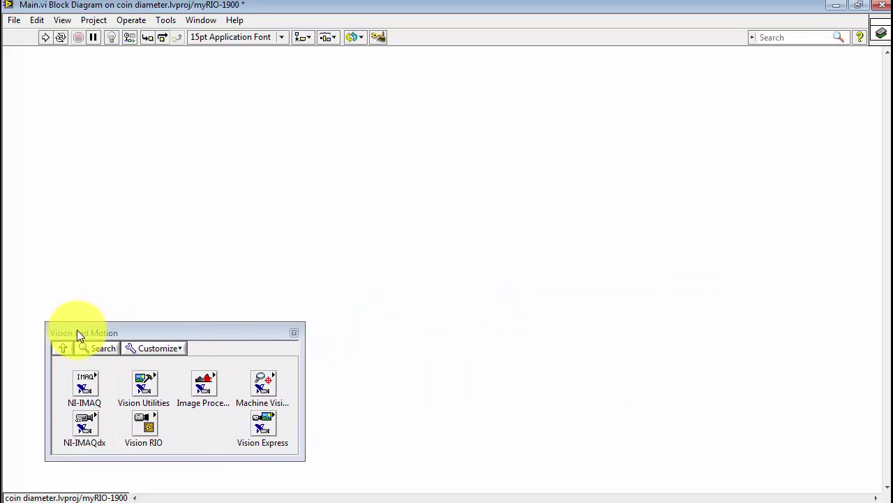
left_click(262, 427)
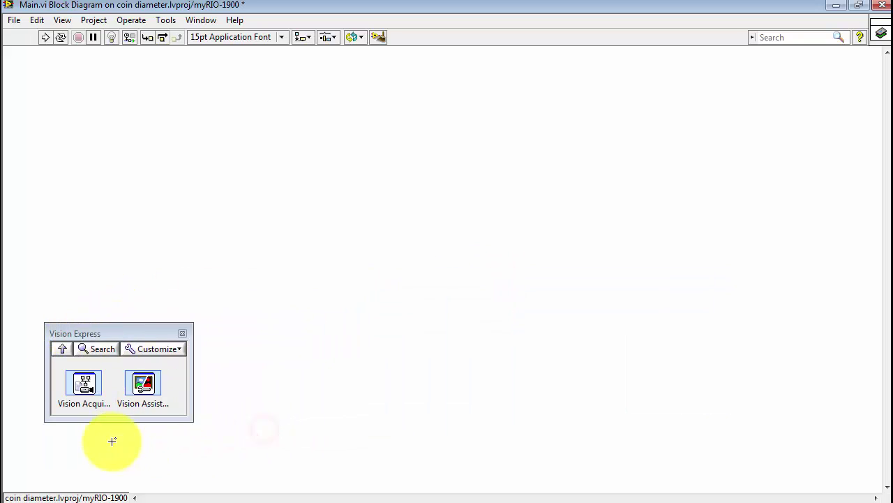
mouse_move(89, 386)
left_mouse_down()
mouse_move(337, 373)
mouse_move(346, 254)
left_mouse_up()
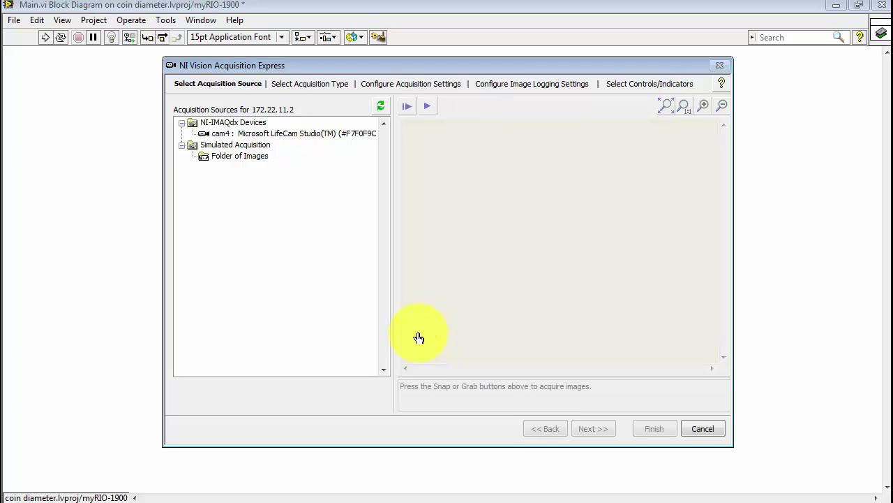
Step: Select the cam4 LifeCam Studio source and grab a live preview of the coin, then stop
left_click(240, 134)
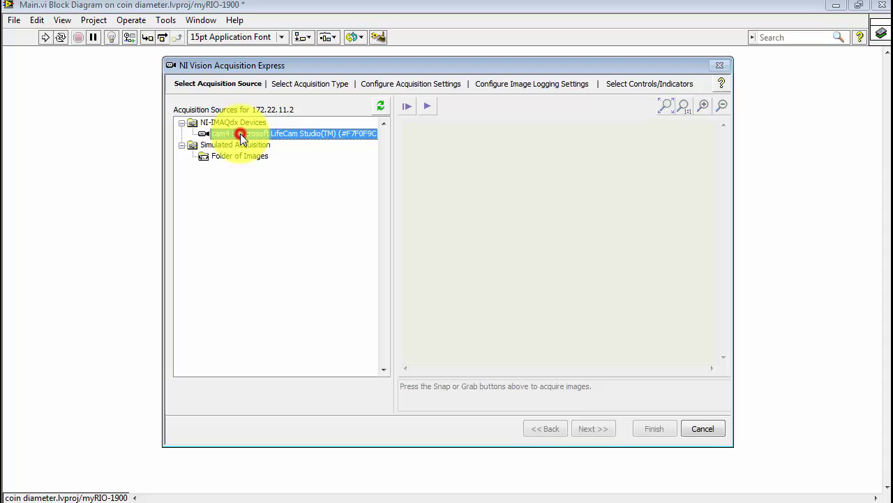
left_click(427, 106)
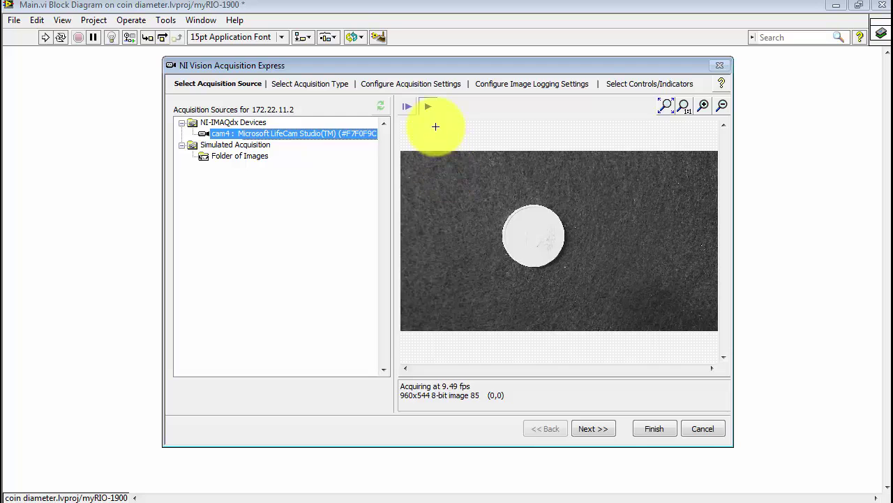
left_click(428, 107)
left_click(427, 107)
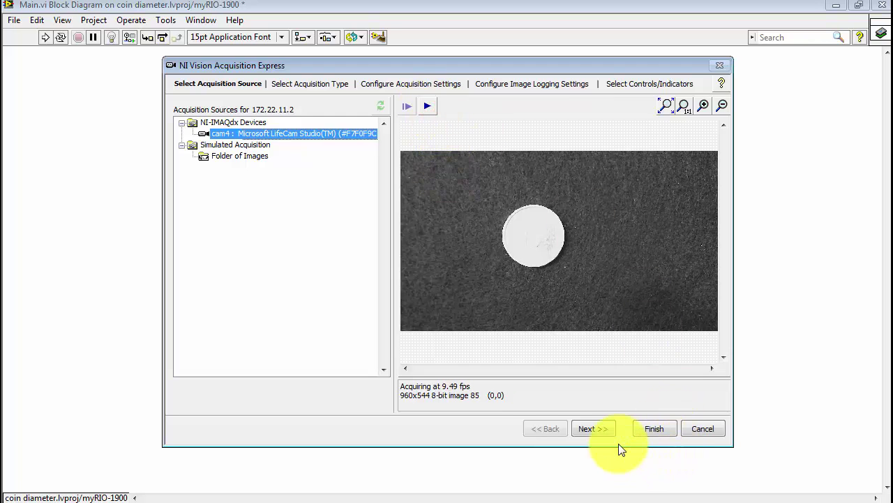
Step: Choose Continuous Acquisition with inline processing as the acquisition type
left_click(596, 431)
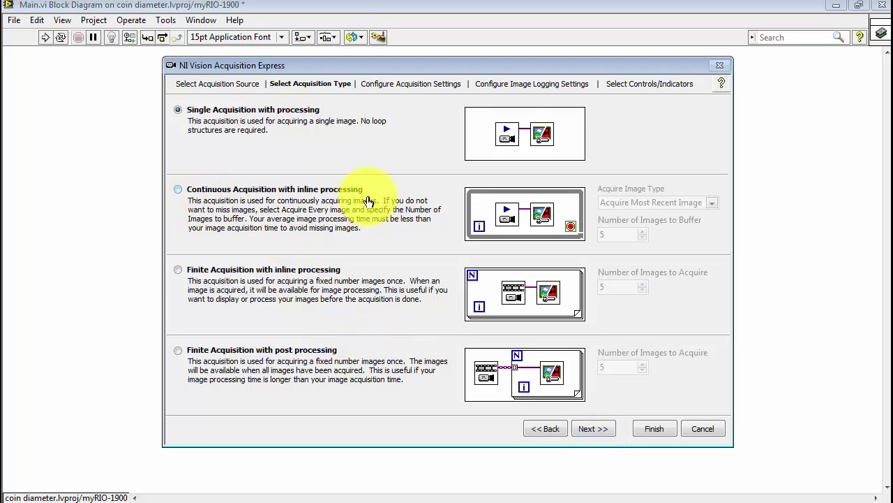
left_click(178, 190)
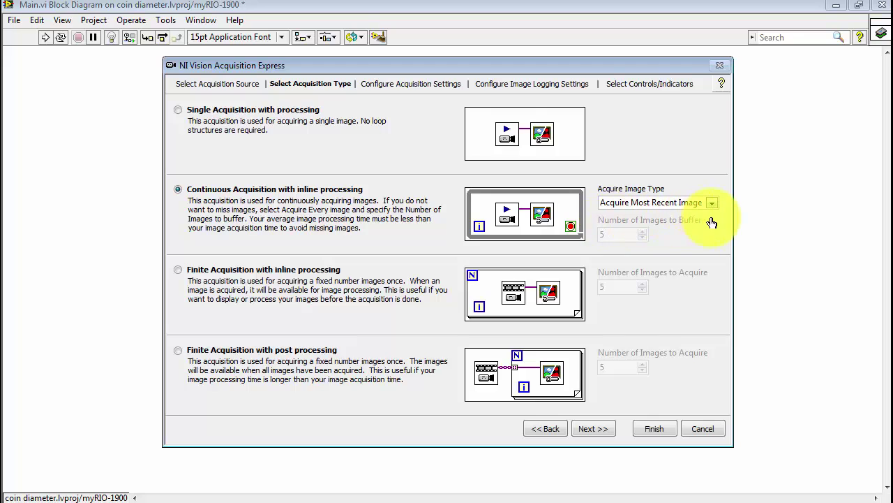
left_click(604, 428)
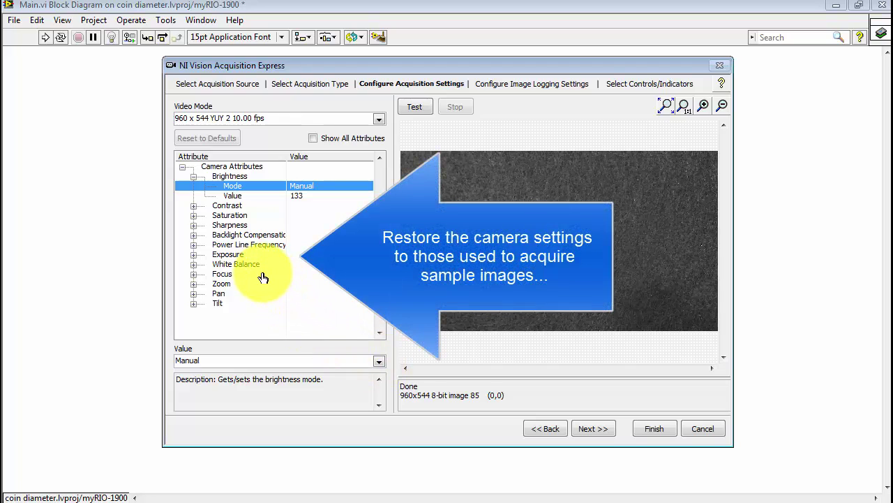
Step: Set the camera's Focus mode to Manual
left_click(194, 274)
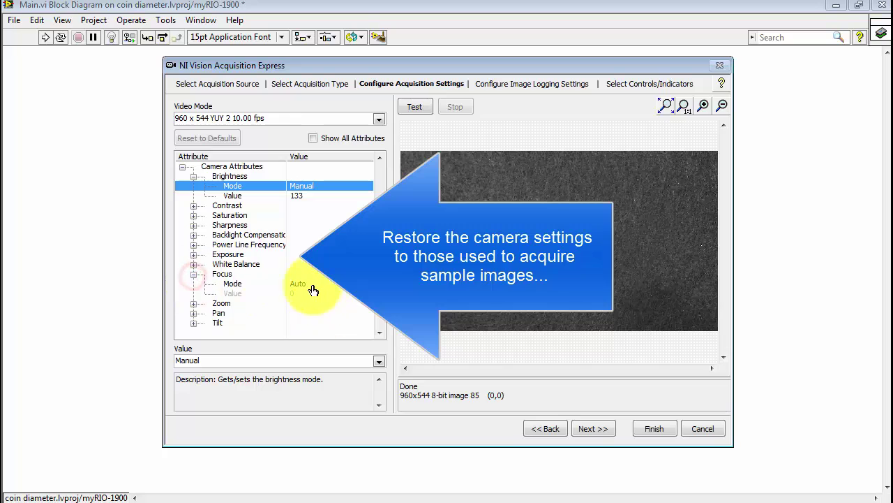
left_click(296, 285)
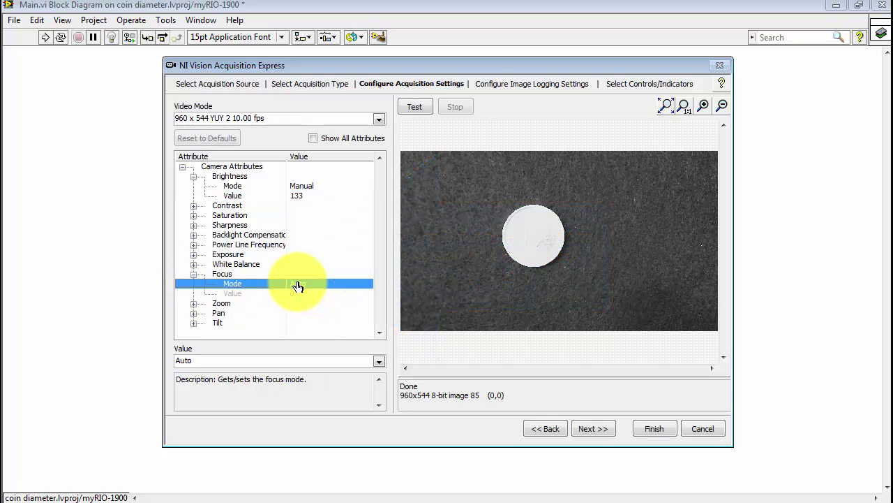
left_click(255, 362)
left_click(246, 373)
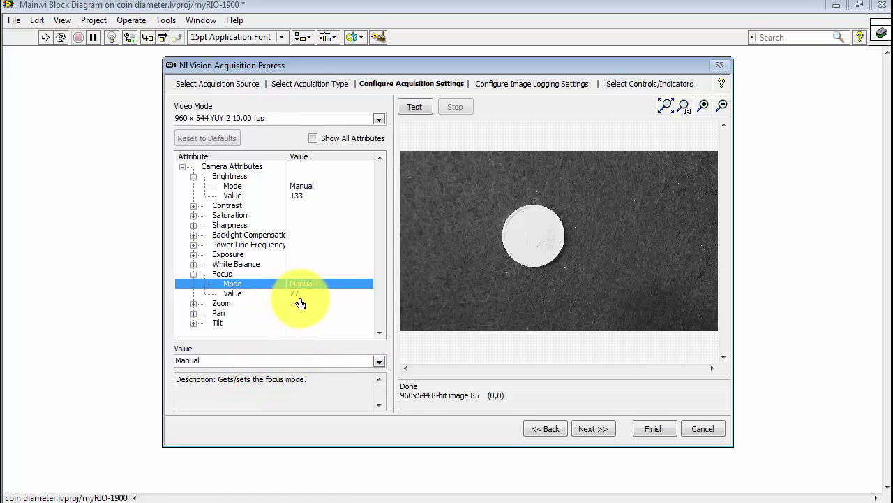
Step: Raise Contrast from 5 to 10 and lower Brightness from 133 to 30
left_click(193, 205)
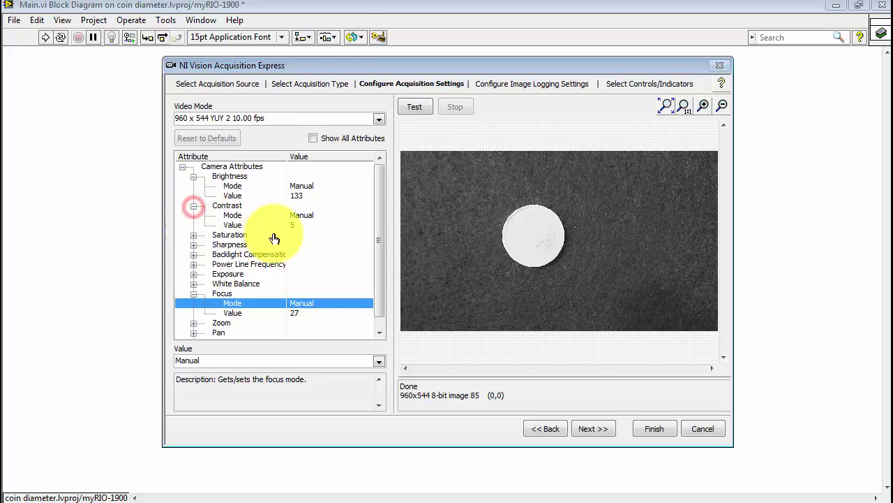
left_click(302, 218)
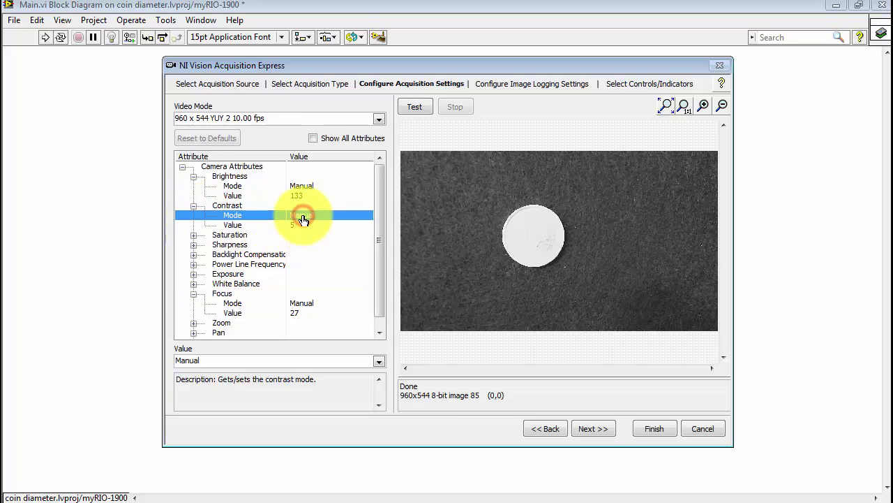
left_click(297, 224)
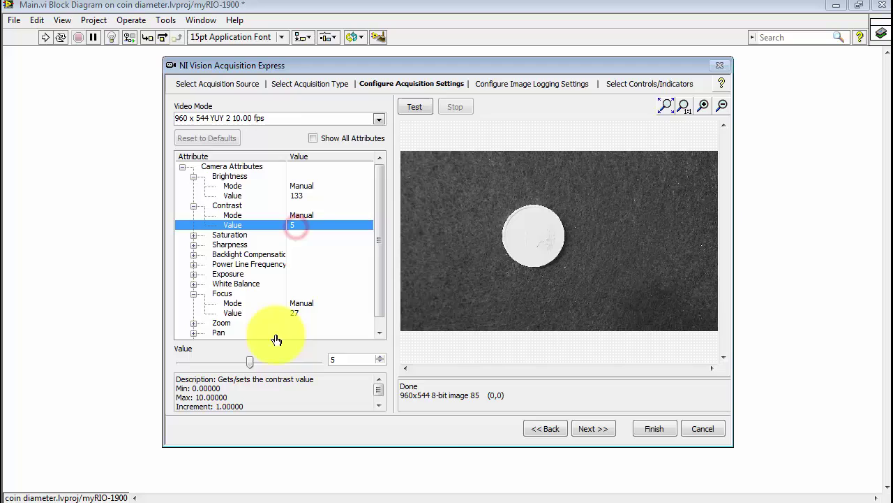
left_click_drag(249, 364, 319, 365)
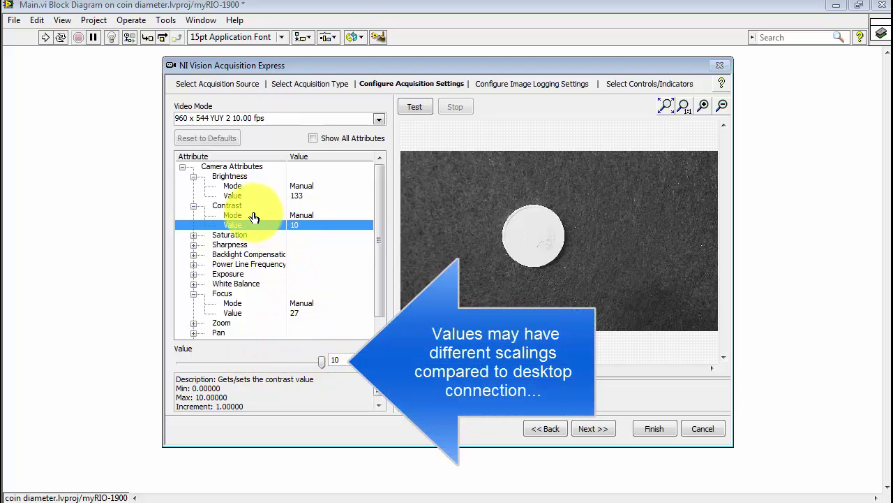
left_click(297, 196)
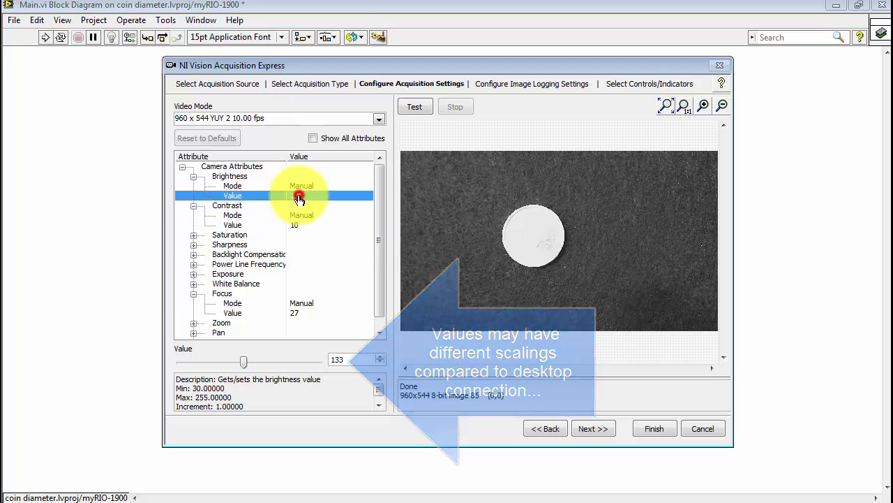
left_click_drag(243, 360, 178, 362)
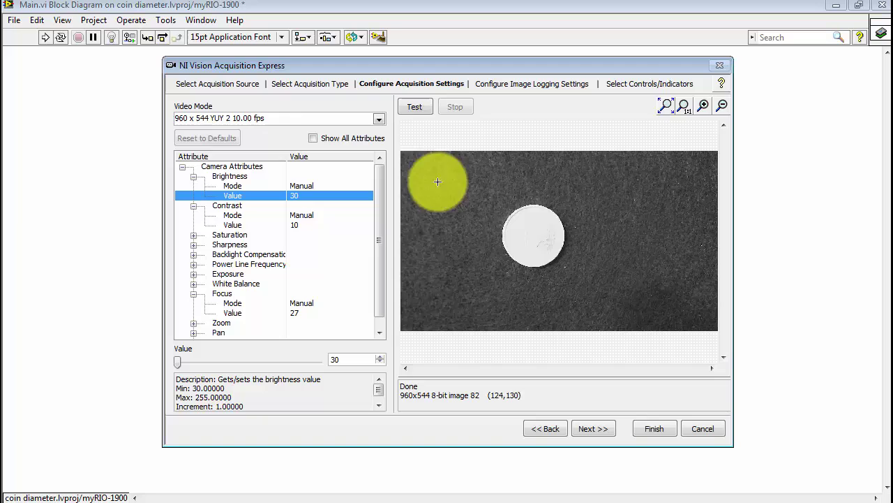
Step: Test-acquire with the new settings to get a sharp coin on a dark background, then stop
left_click(415, 108)
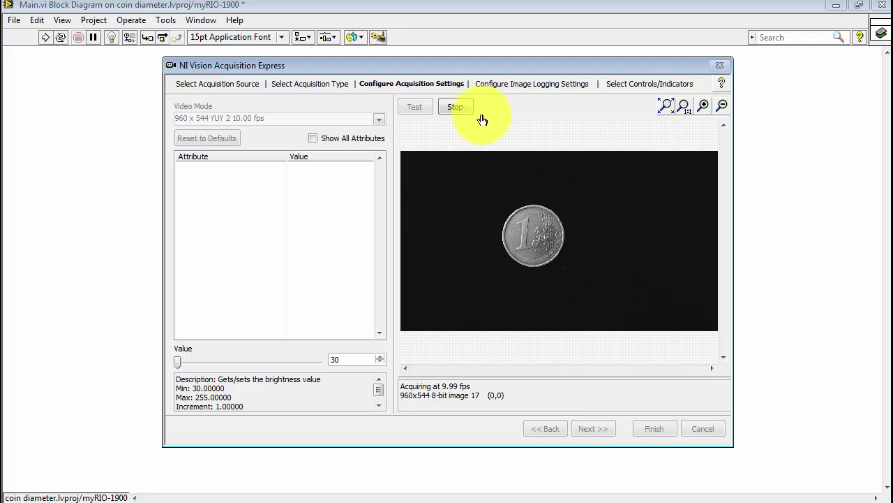
left_click(457, 110)
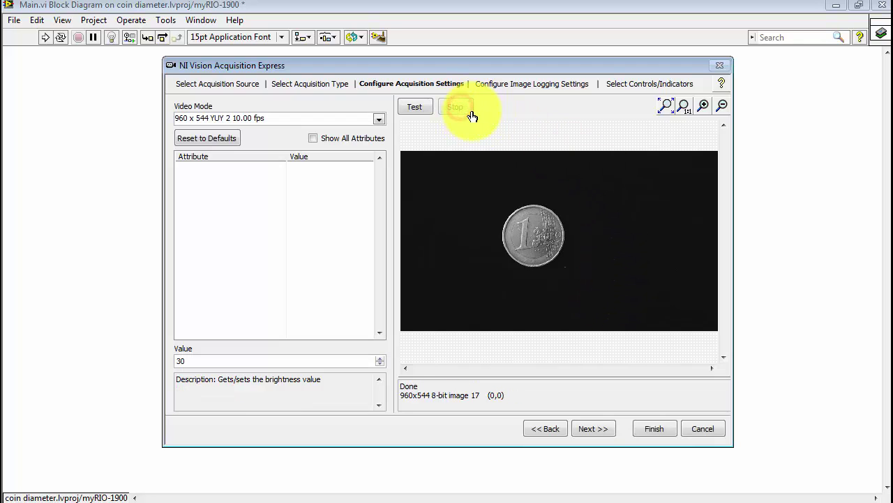
Step: Skip image logging and check the optional Frame Rate indicator
left_click(599, 431)
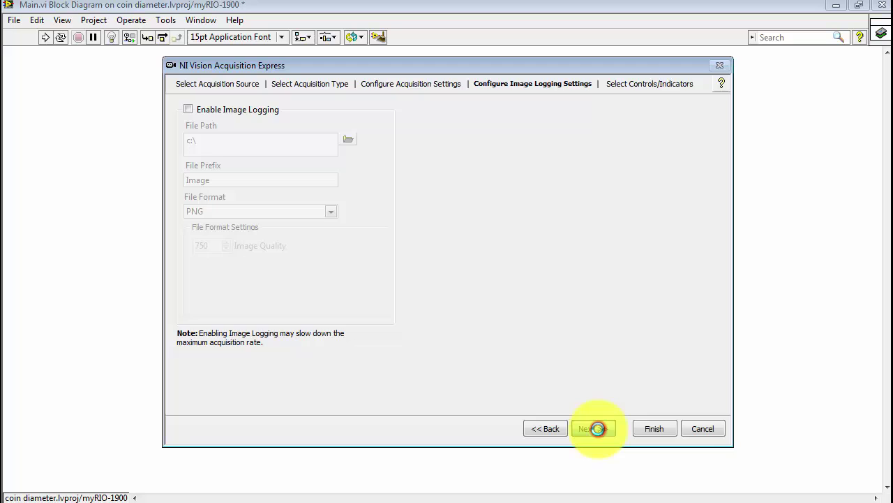
left_click(599, 428)
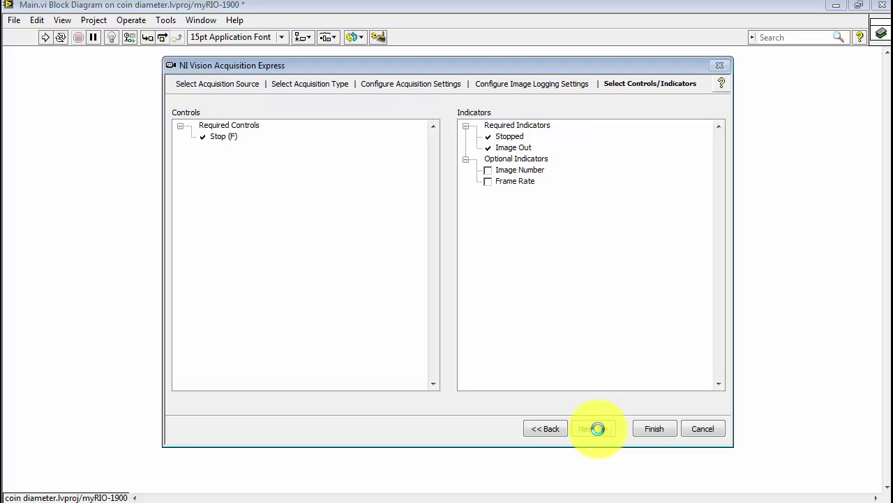
left_click(487, 181)
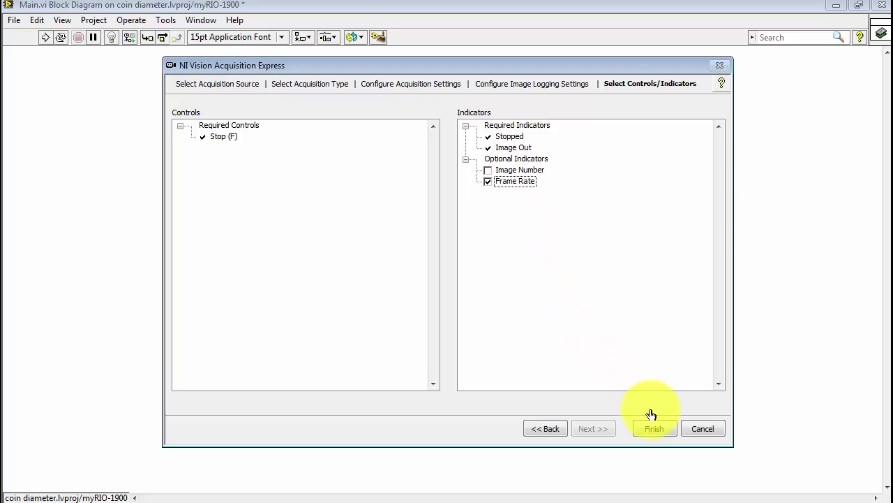
Step: Finish the wizard and extend the Vision Acquisition node to reveal its Stopped output
left_click(658, 433)
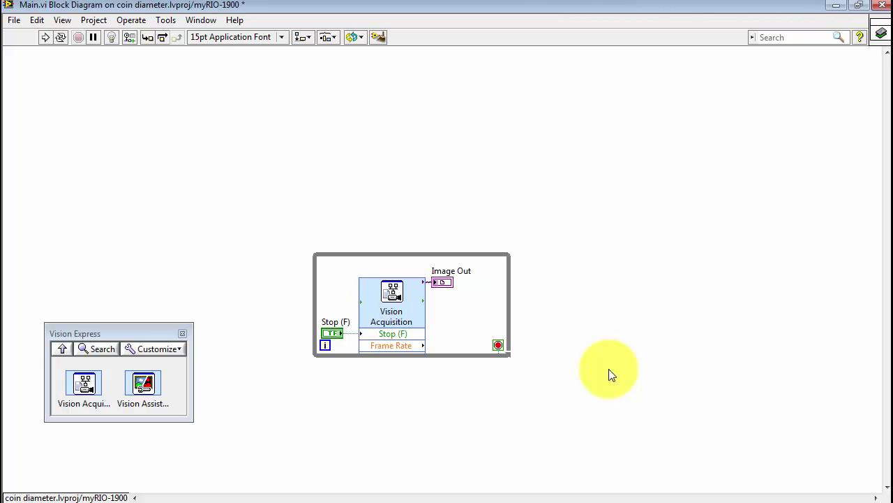
left_click(413, 354)
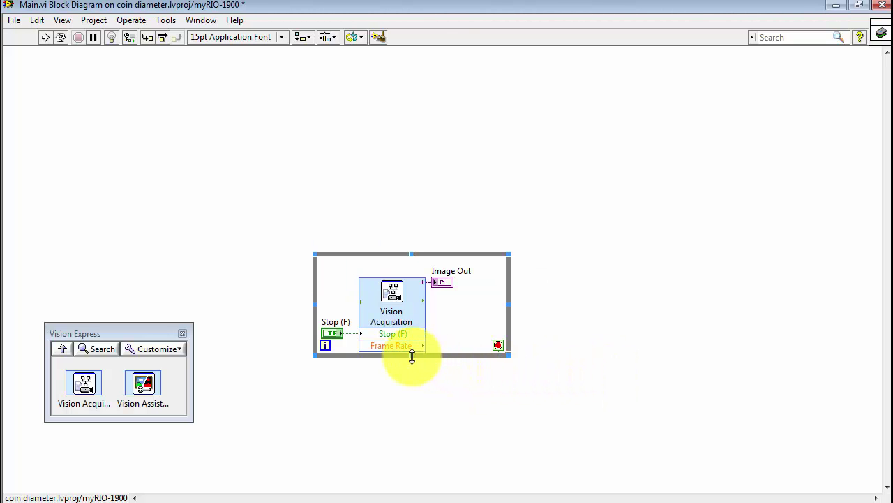
left_click_drag(412, 356, 412, 382)
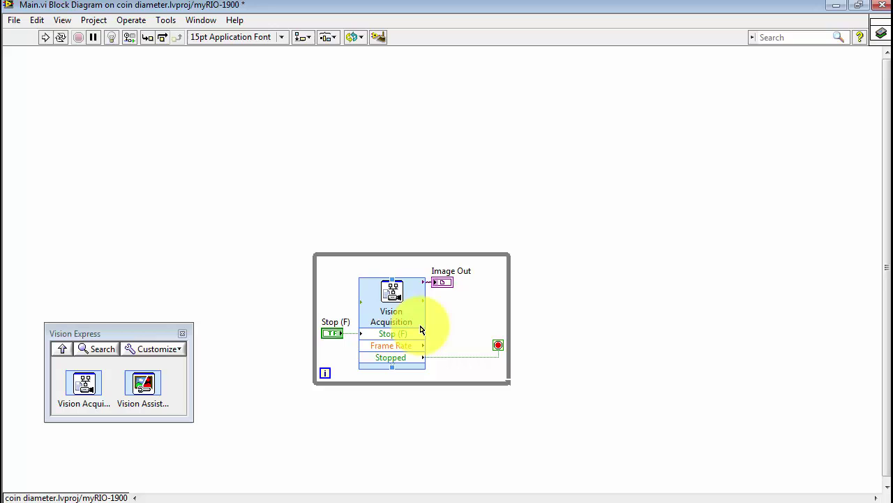
Step: Wire the Stopped output to the while loop's stop terminal
left_click(393, 336)
left_click(332, 335)
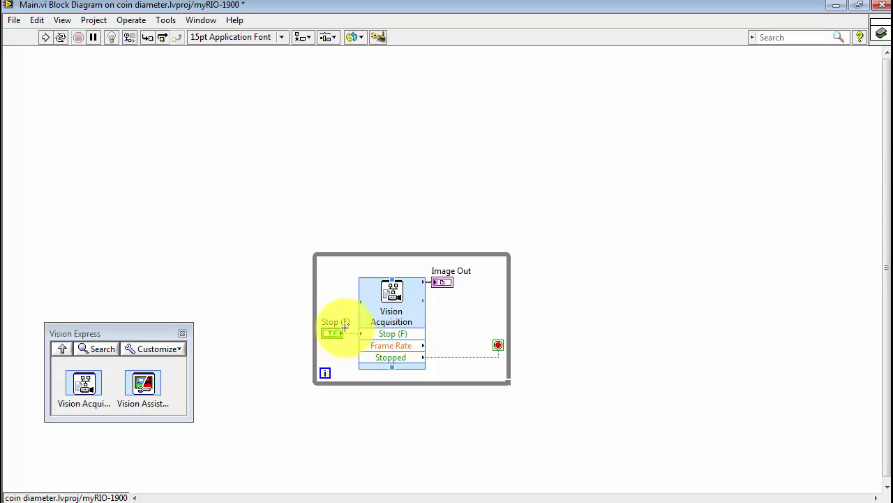
left_click(351, 339)
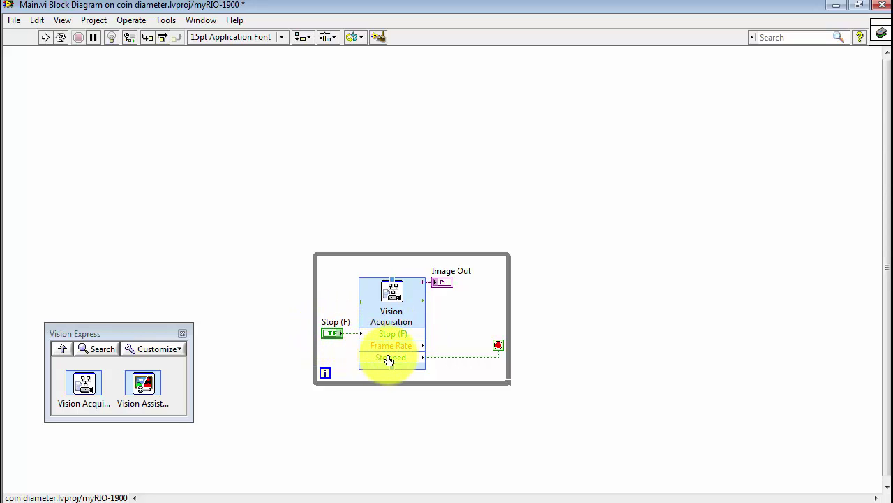
left_click(417, 366)
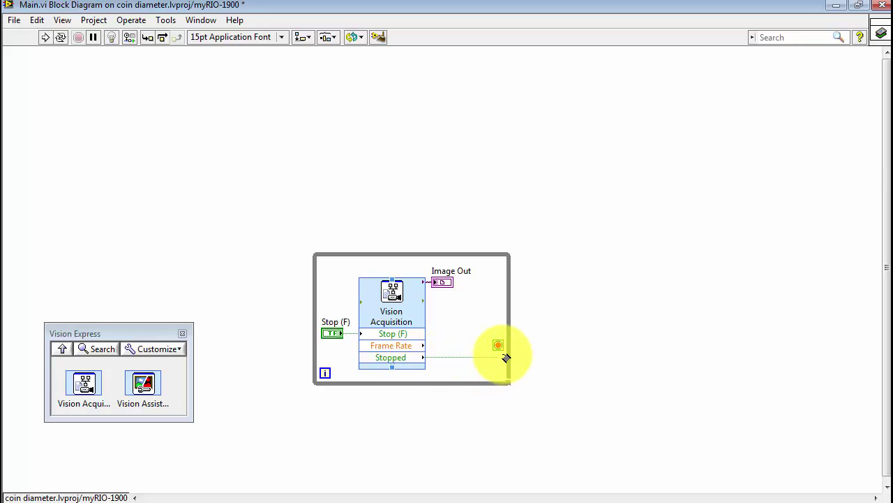
left_click(498, 347)
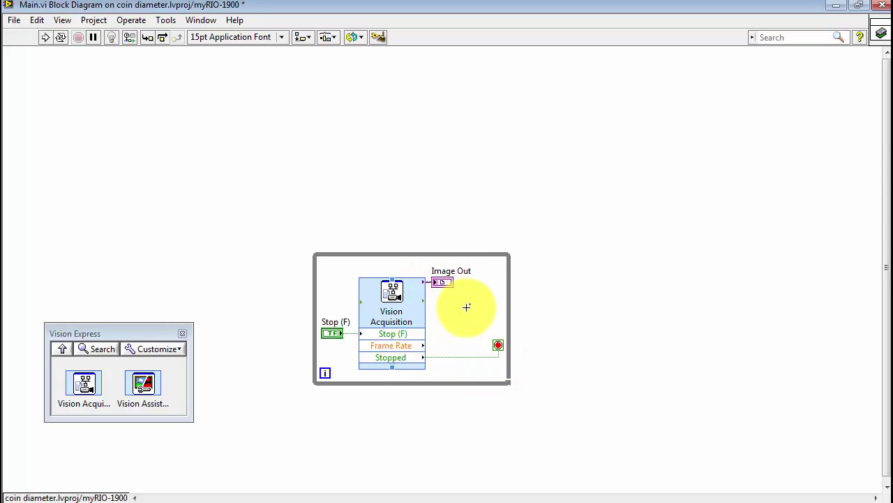
Step: On the front panel, enlarge Image Out down and left and place Stop (F) beneath its right side
key("ctrl+e")
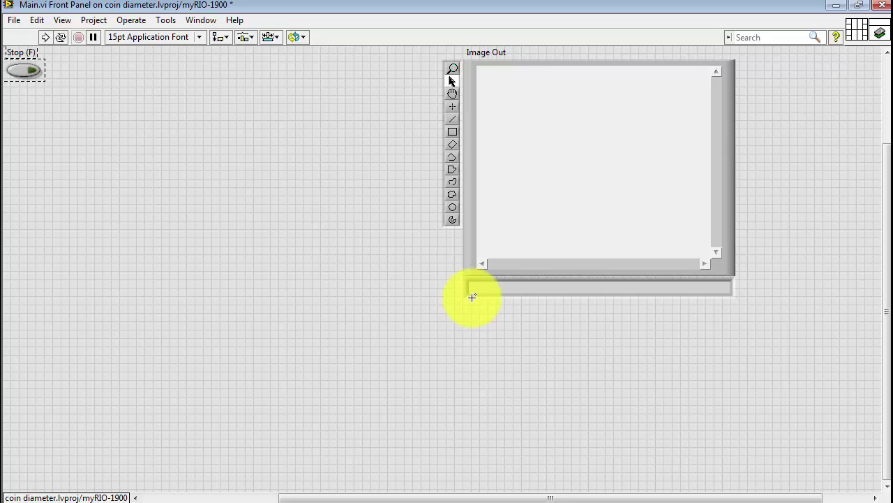
left_click(466, 274)
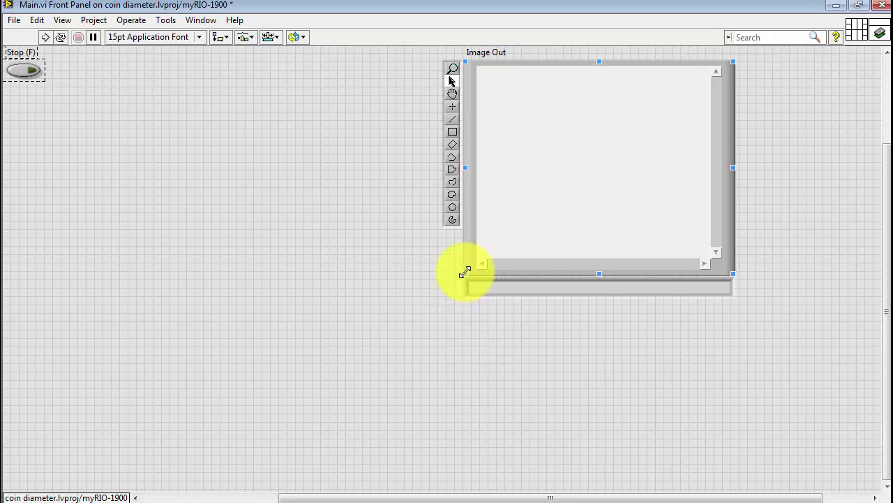
left_click_drag(466, 273, 269, 353)
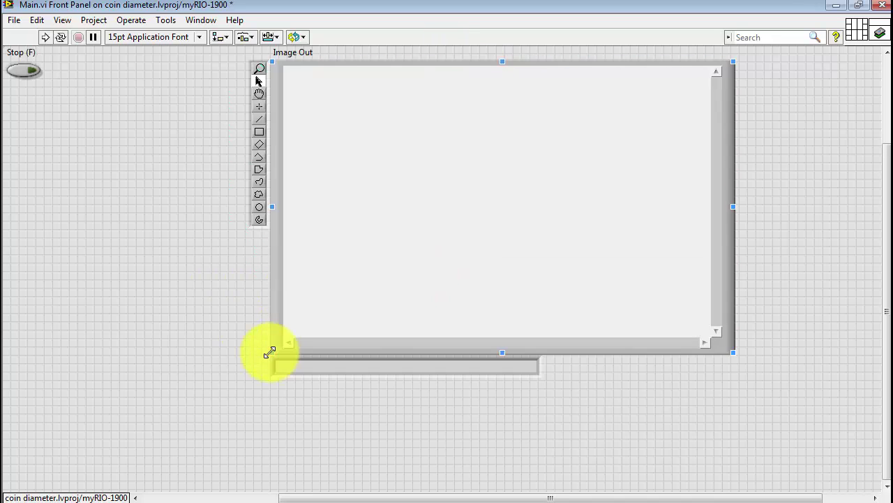
left_click(20, 81)
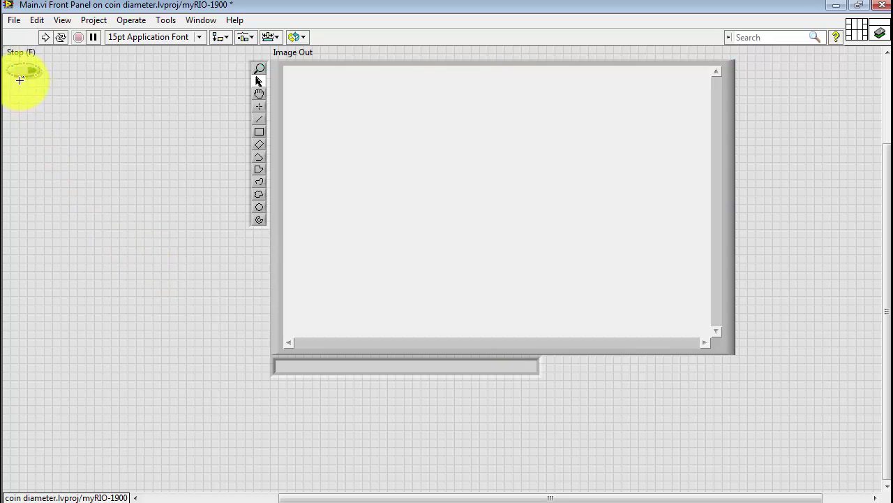
left_click_drag(22, 72, 707, 406)
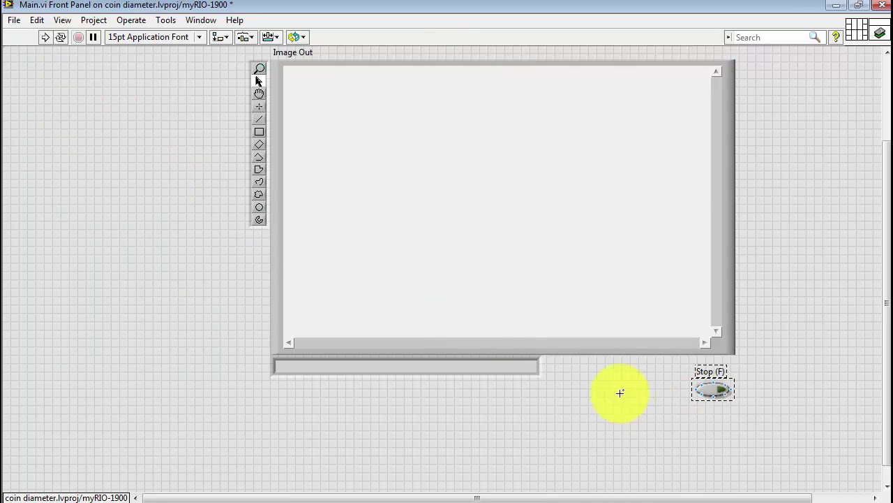
Step: Save Main.vi and run it on the myRIO to stream the coin image, then stop it
left_click(45, 37)
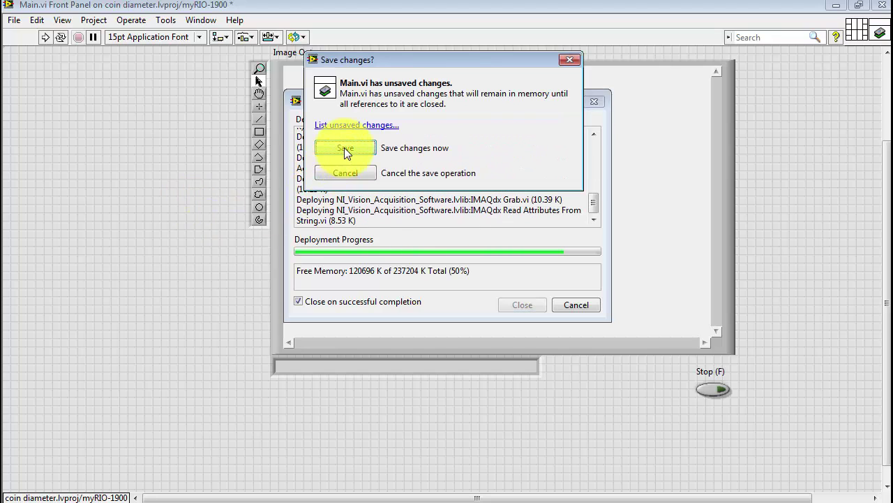
left_click(344, 149)
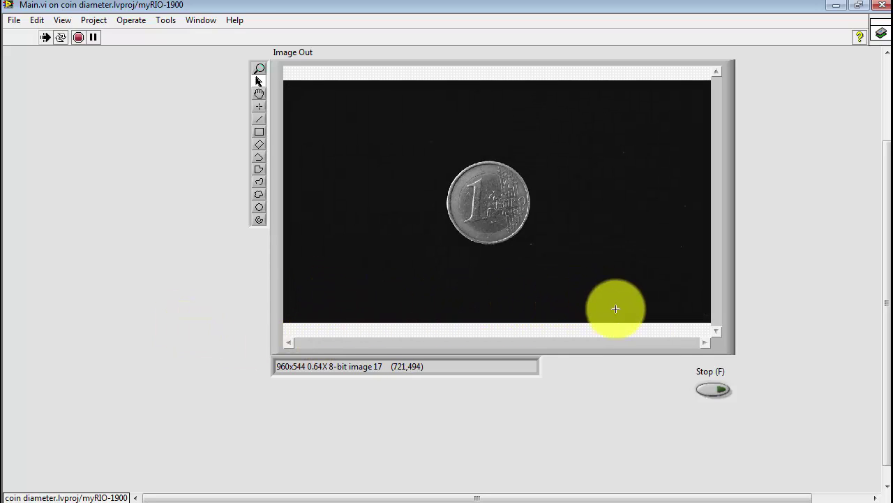
left_click(720, 388)
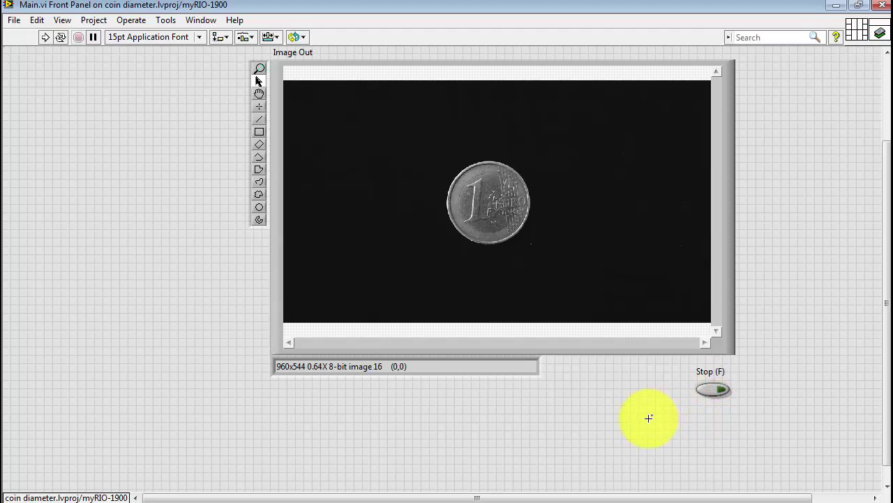
key("ctrl+e")
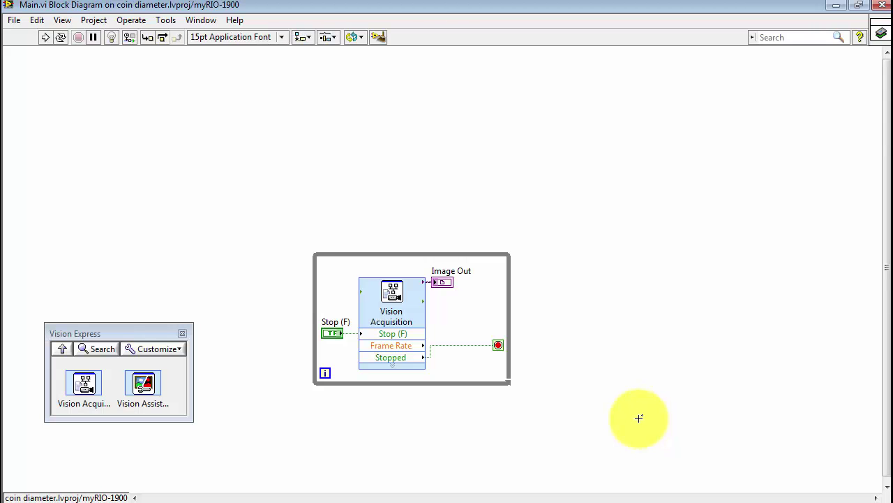
Step: Delete the extra stop terminal and create an indicator from the Frame Rate output
left_click_drag(487, 331, 502, 353)
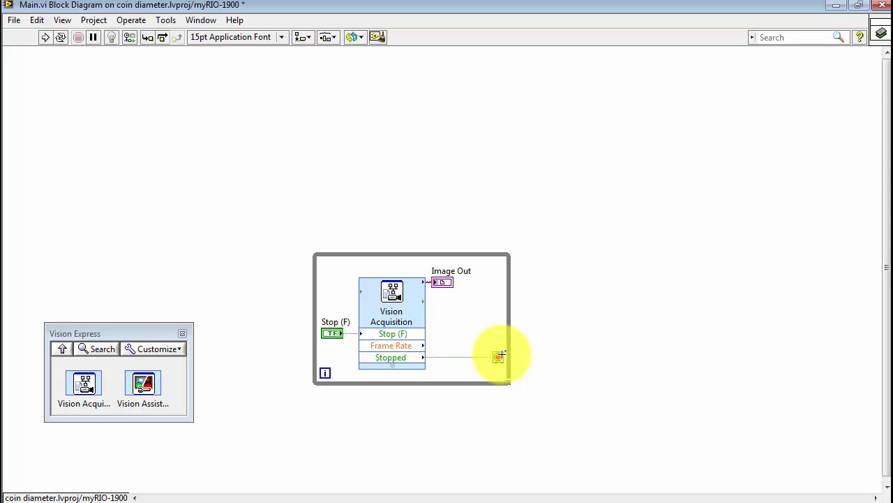
key("Delete")
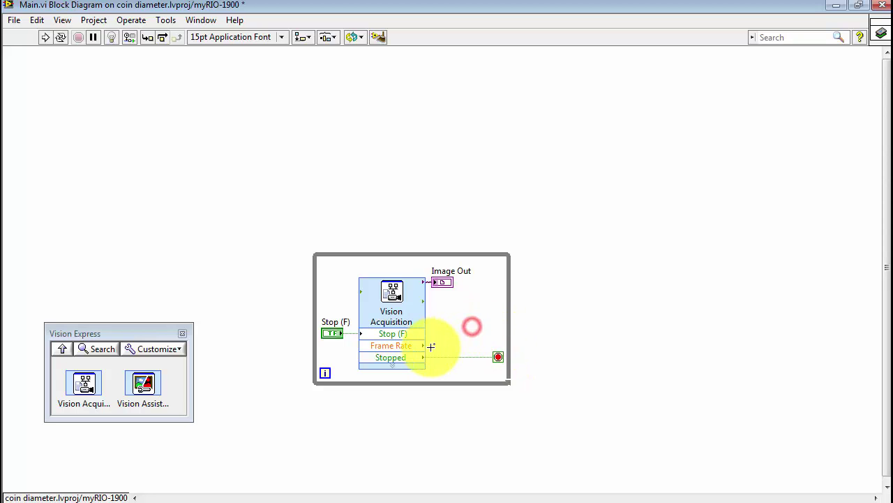
right_click(430, 347)
mouse_move(480, 403)
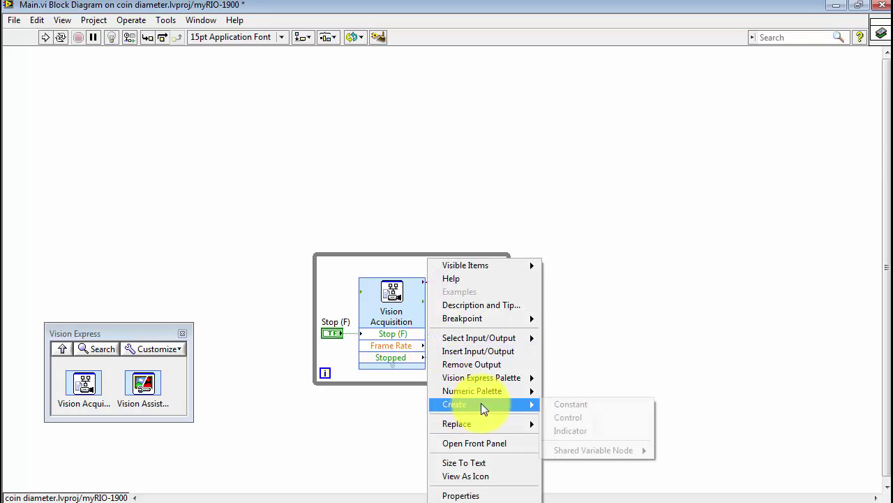
left_click(576, 433)
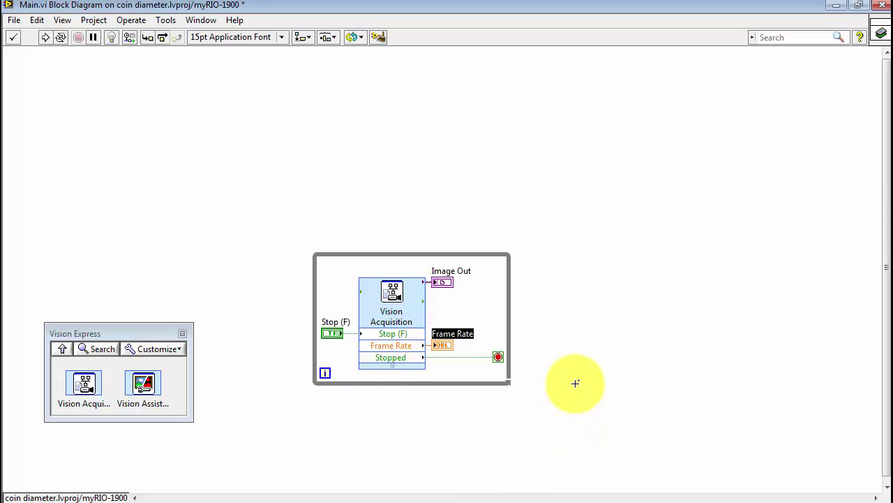
Step: Move the Frame Rate indicator left of Image Out and relabel it 'Frame Rate [fps]'
key("ctrl+e")
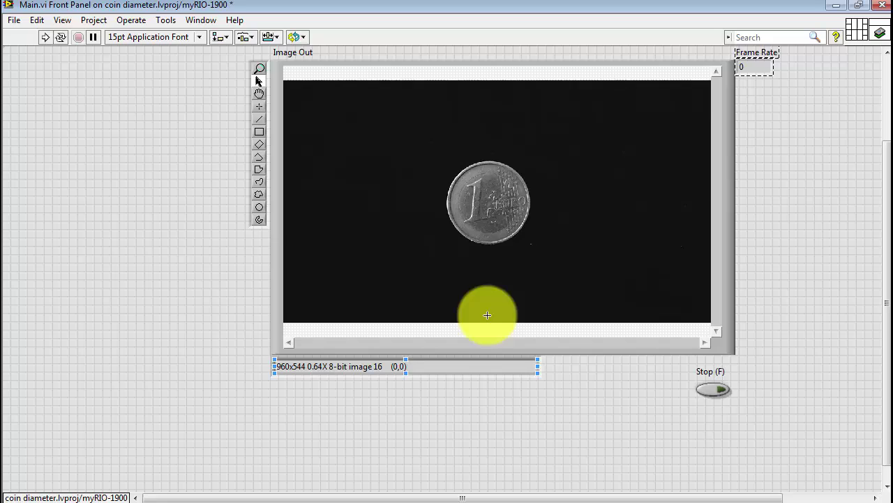
left_click_drag(757, 75, 180, 257)
left_click(183, 281)
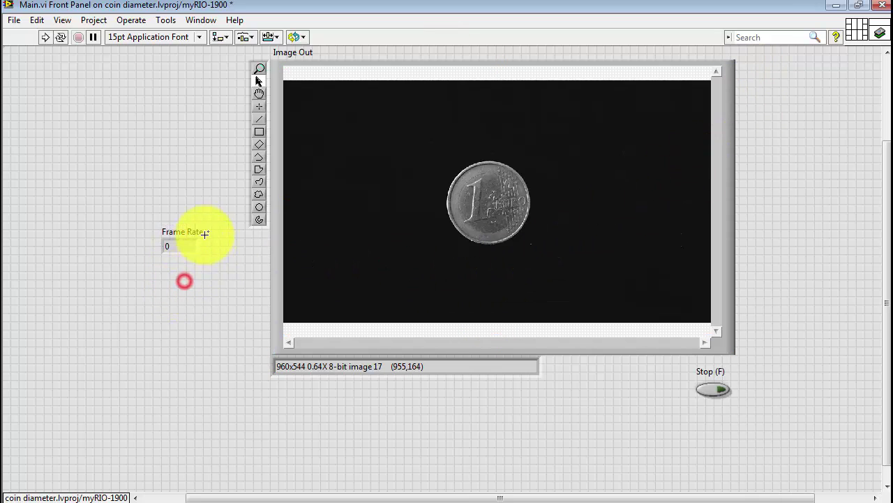
double_click(185, 233)
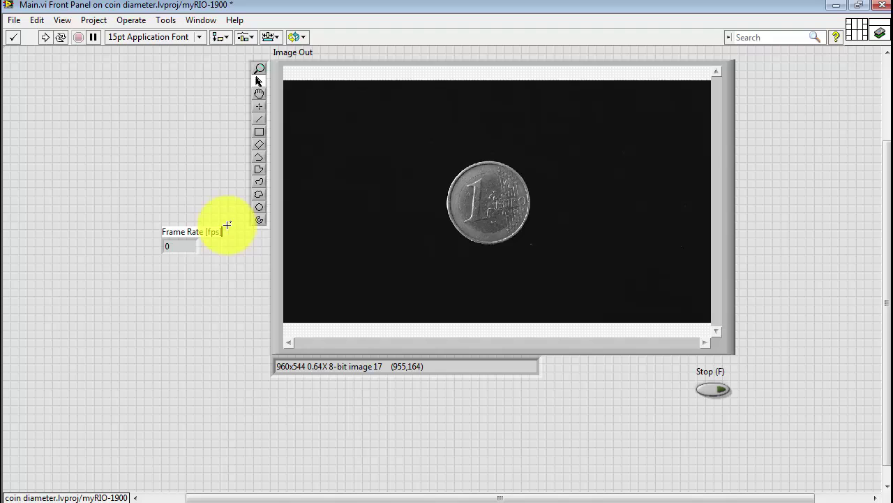
type("[fps]")
left_click(163, 191)
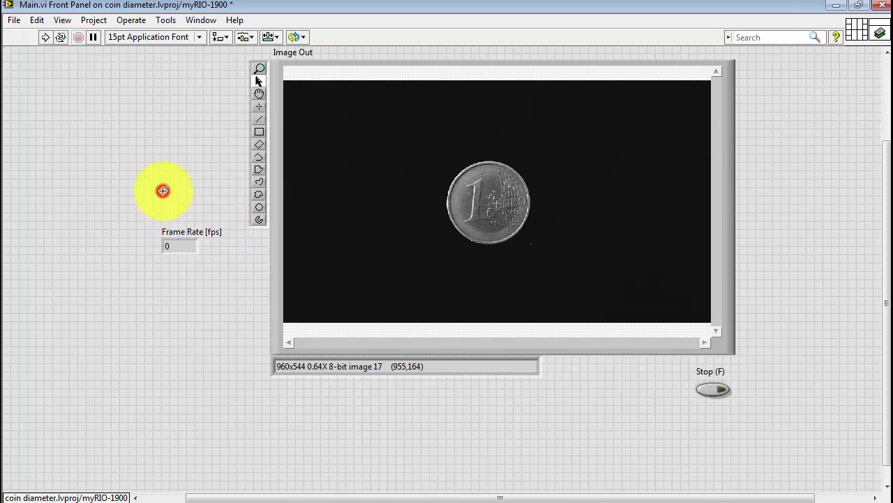
Step: Save and run Main.vi on the myRIO, confirm Frame Rate reads about 10 fps, then stop it
left_click(43, 39)
left_click(332, 148)
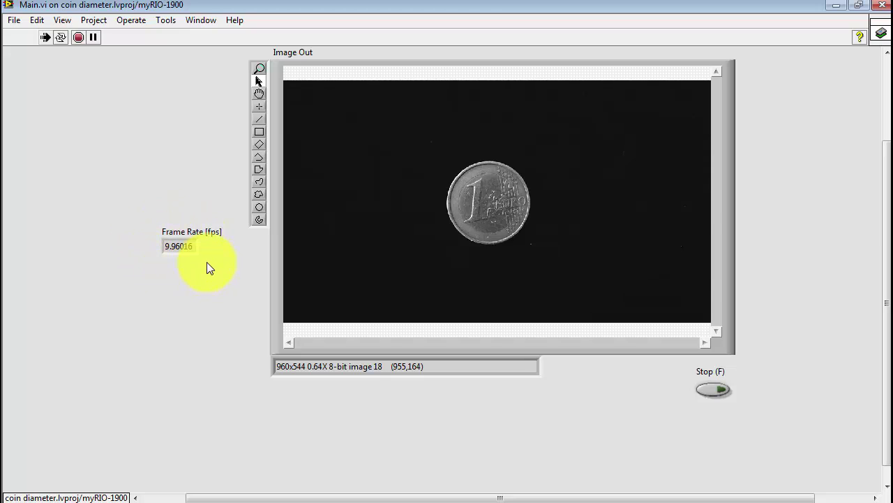
left_click(715, 391)
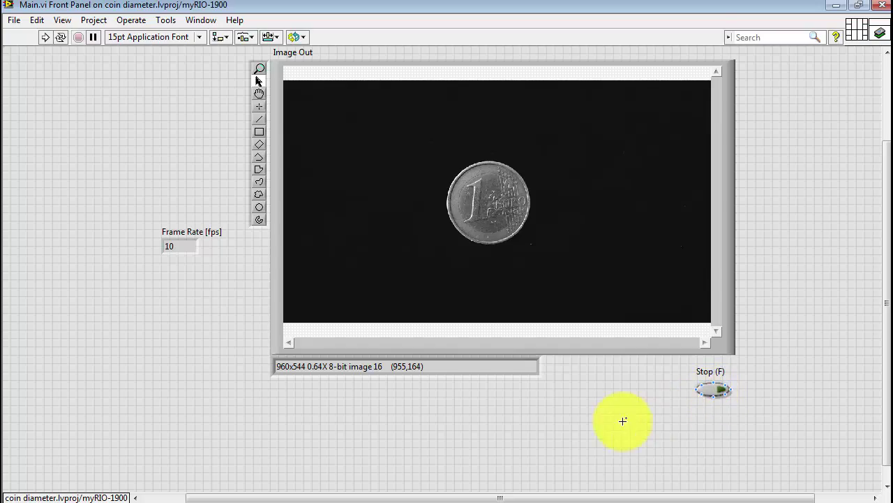